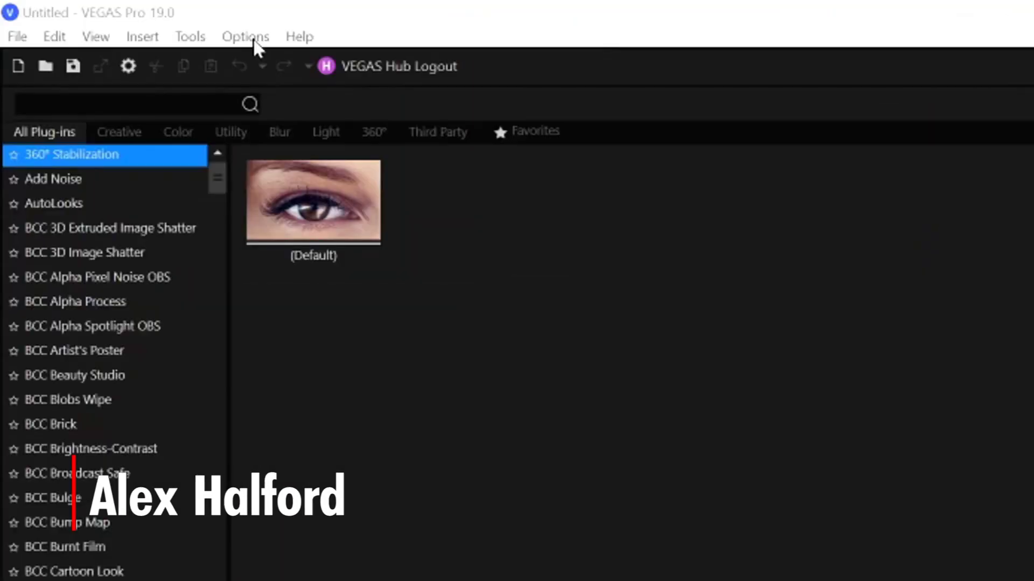
# In Preferences > Video, keep GPU acceleration of video processing set to Off and confirm with OK
pyautogui.click(91, 13)
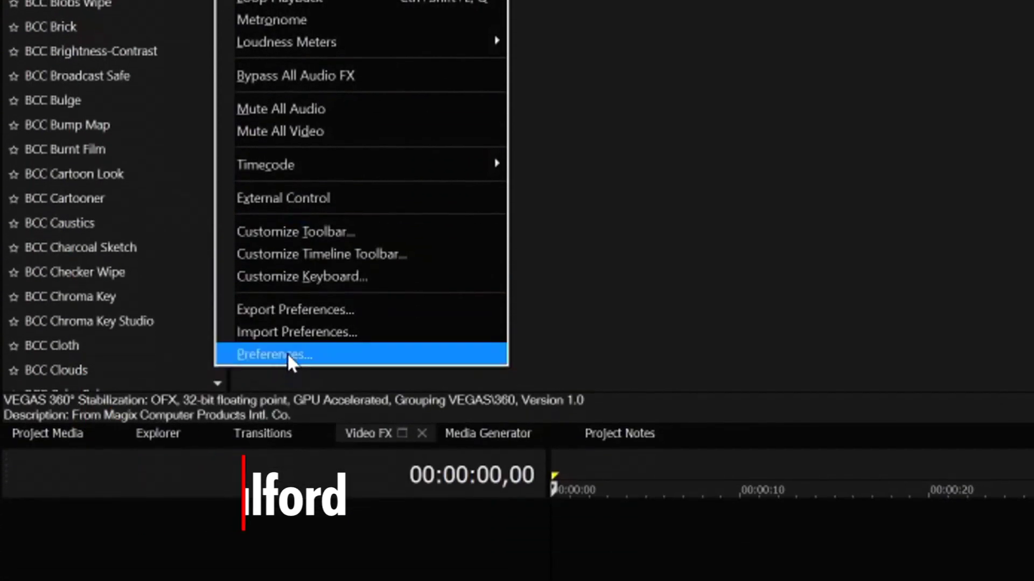
pyautogui.click(287, 353)
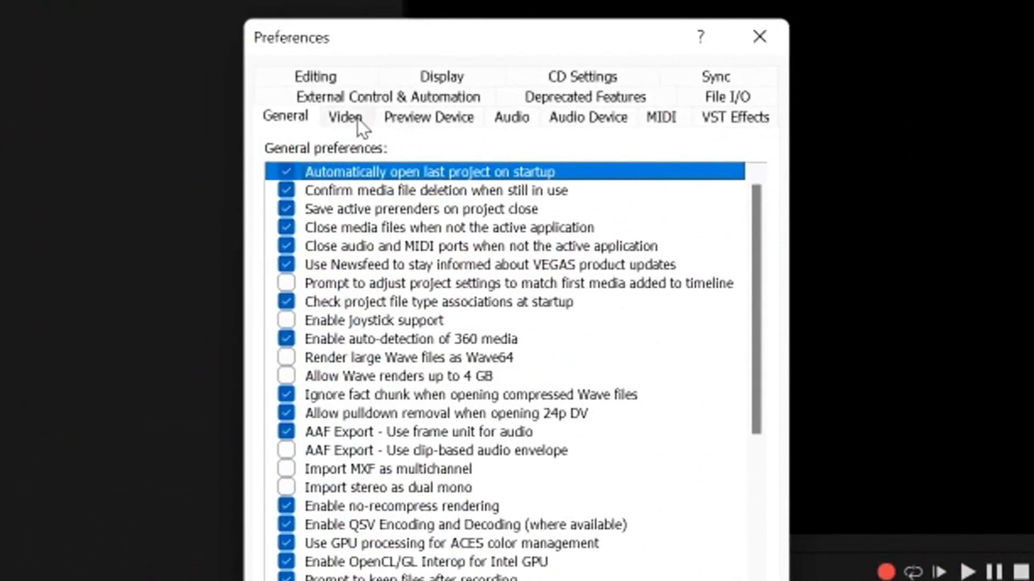
pyautogui.click(348, 118)
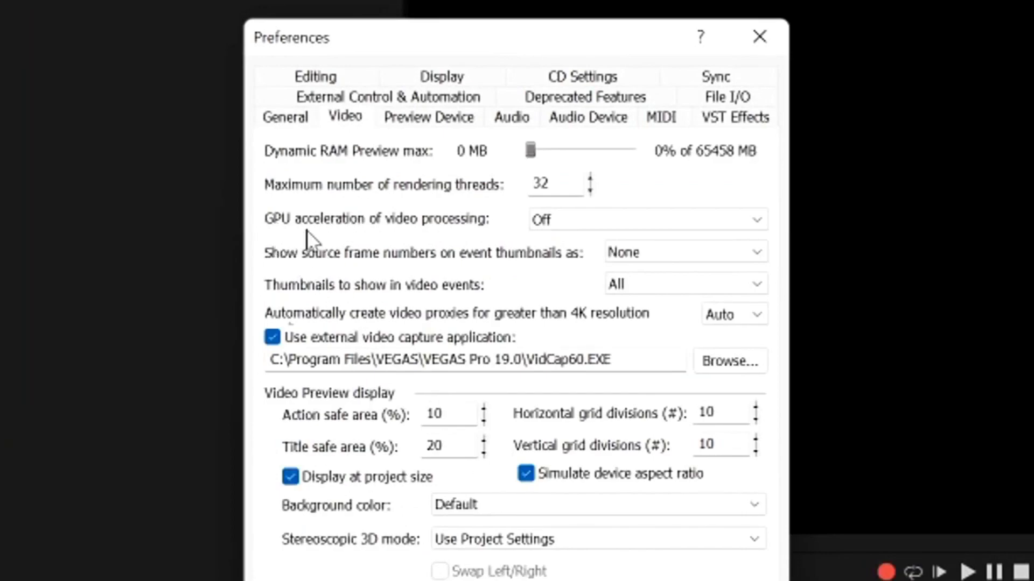
pyautogui.click(583, 218)
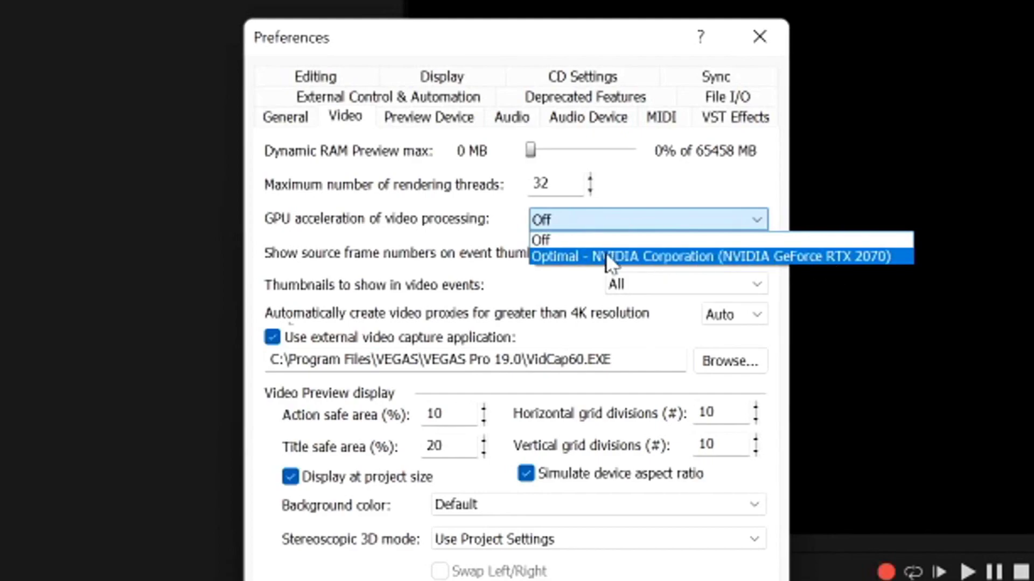
pyautogui.click(594, 241)
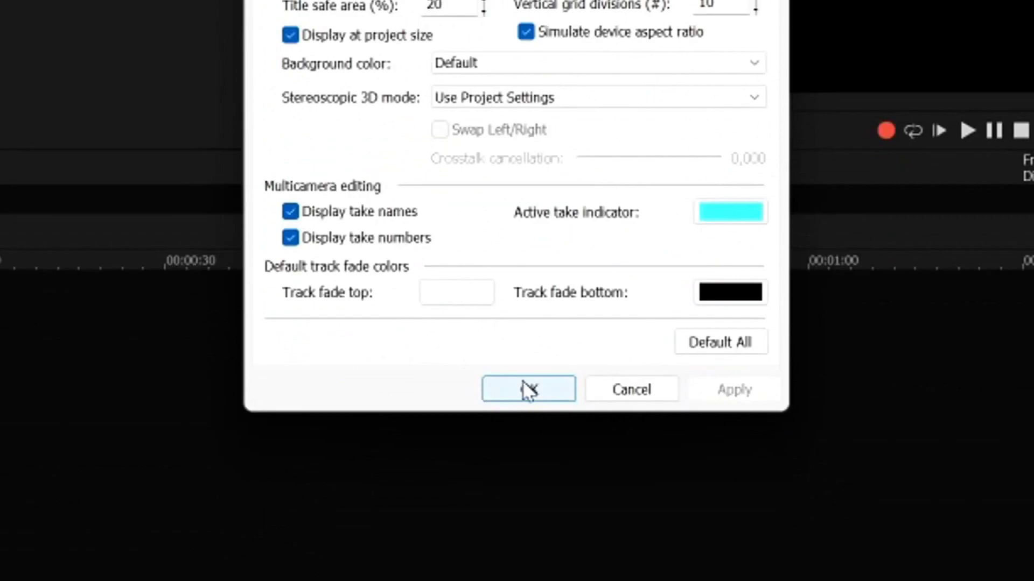
pyautogui.click(528, 389)
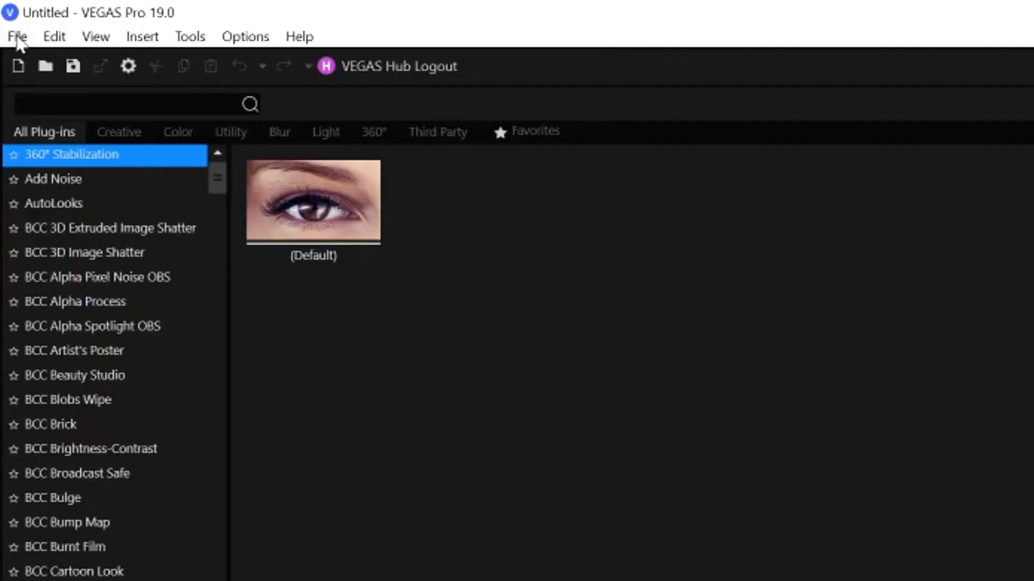
# Choose File > Import > Media... to bring up the Import Media dialog
pyautogui.click(18, 37)
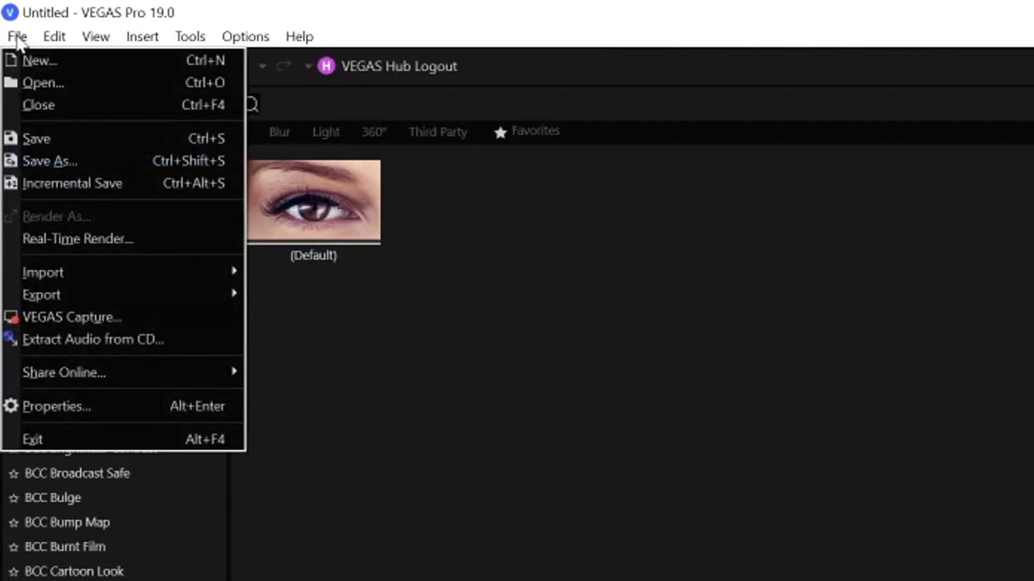
pyautogui.moveTo(203, 272)
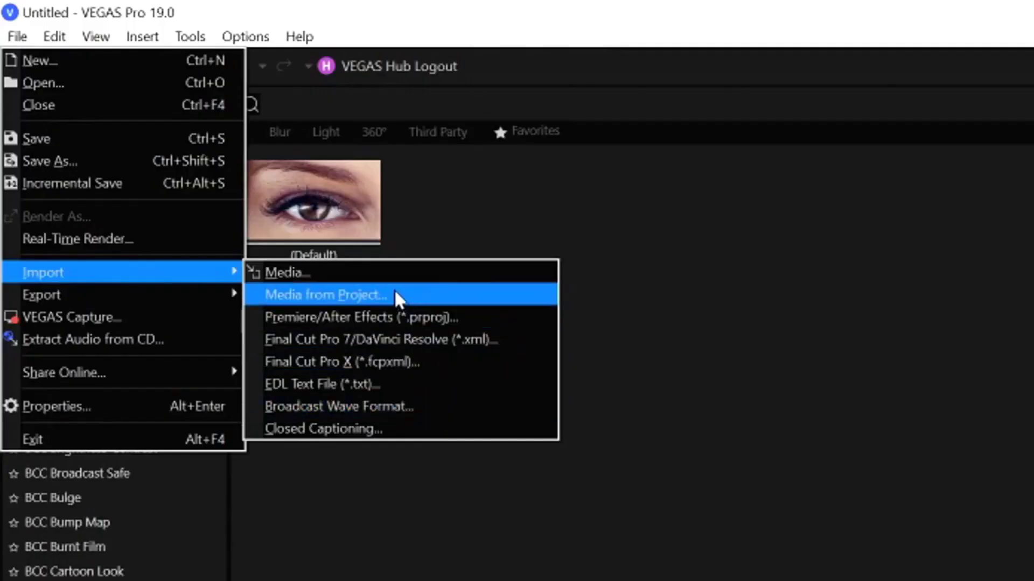
pyautogui.click(296, 268)
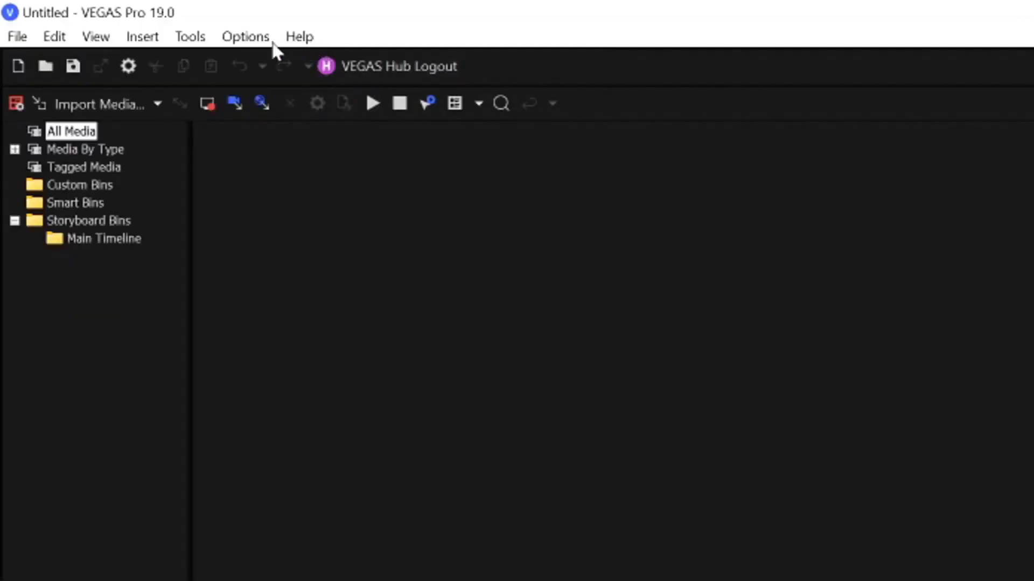
# In Preferences > Video, raise Dynamic RAM Preview max to 16364 MB (about 25%)
pyautogui.click(252, 38)
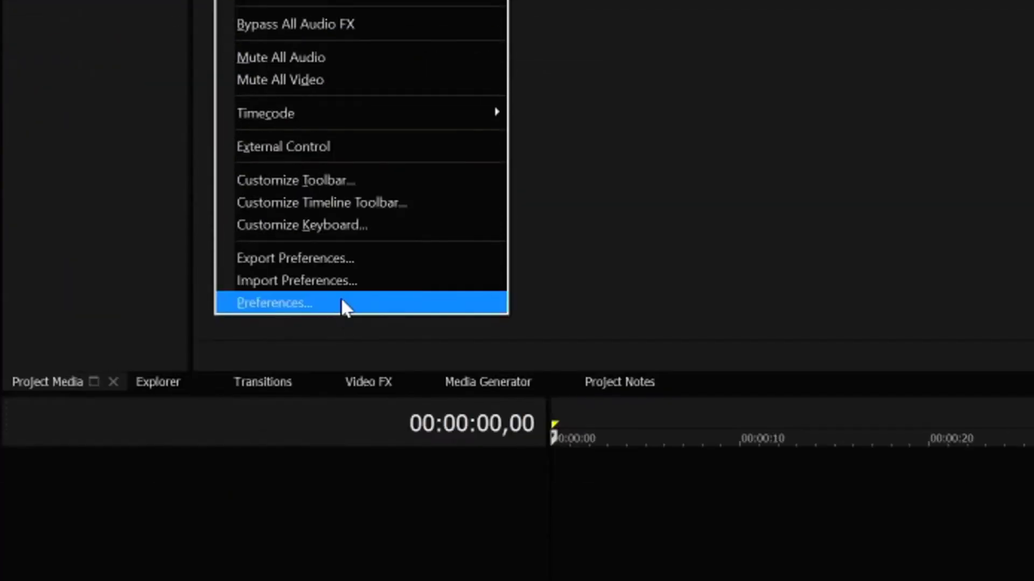
pyautogui.click(343, 303)
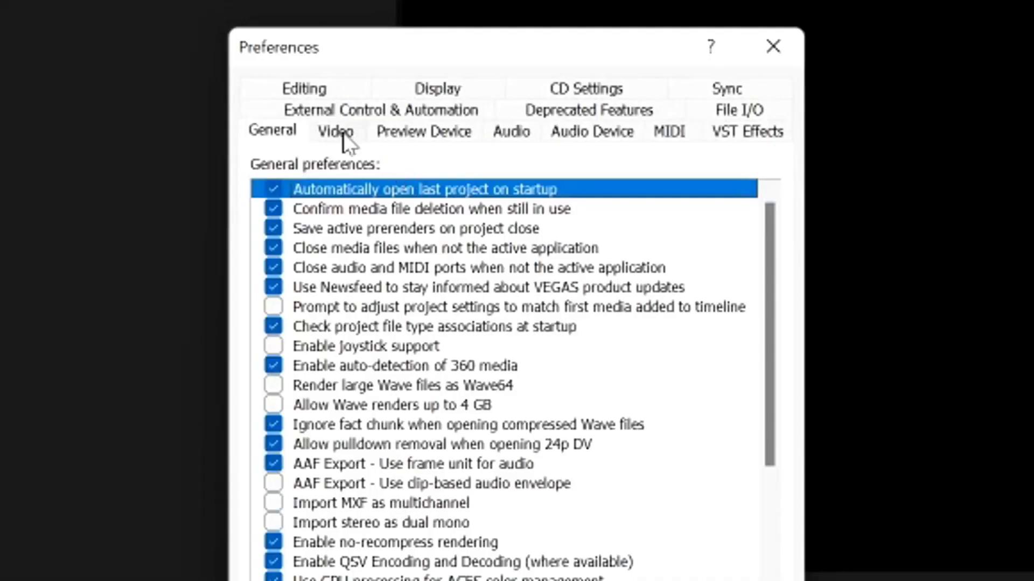
pyautogui.click(342, 135)
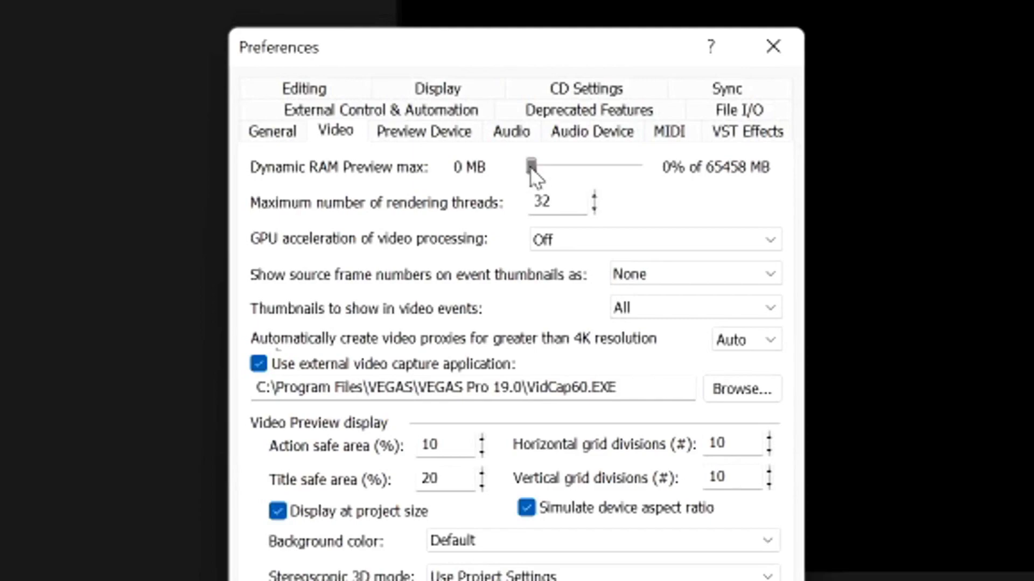
pyautogui.moveTo(530, 167); pyautogui.dragTo(567, 167)
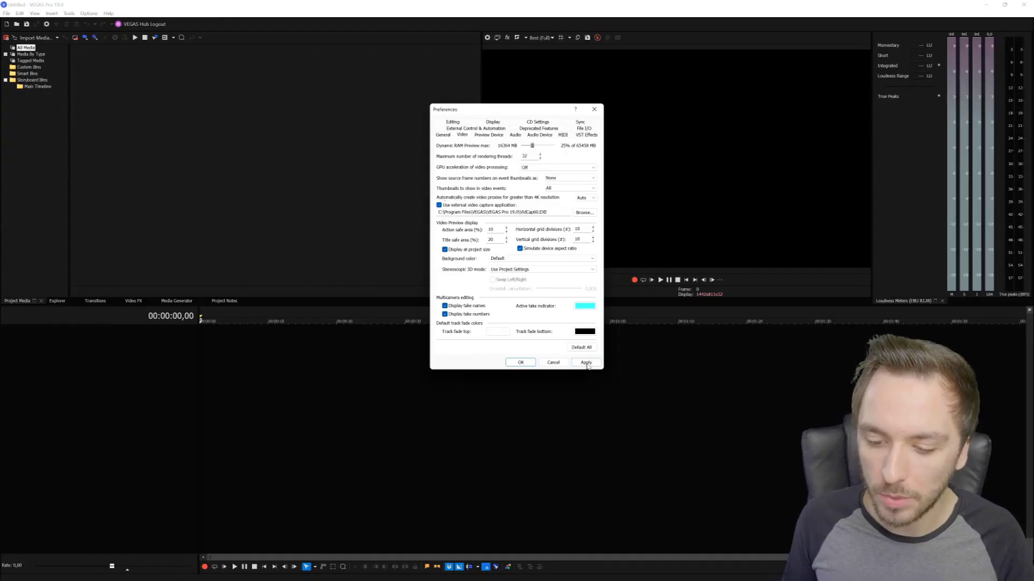
# Apply the 16364 MB RAM preview setting and acknowledge the shared-RAM warning
pyautogui.click(586, 363)
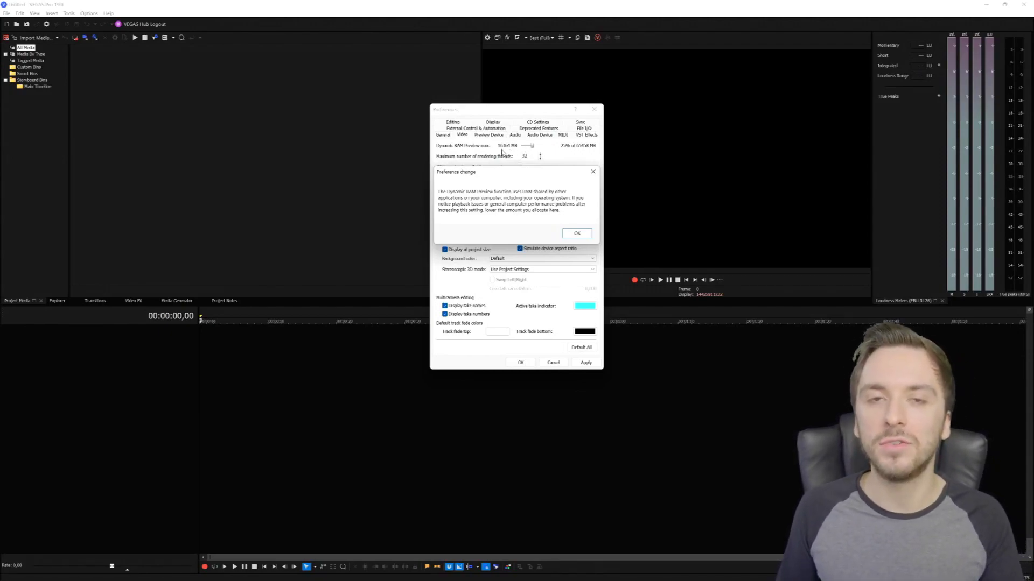
pyautogui.click(566, 236)
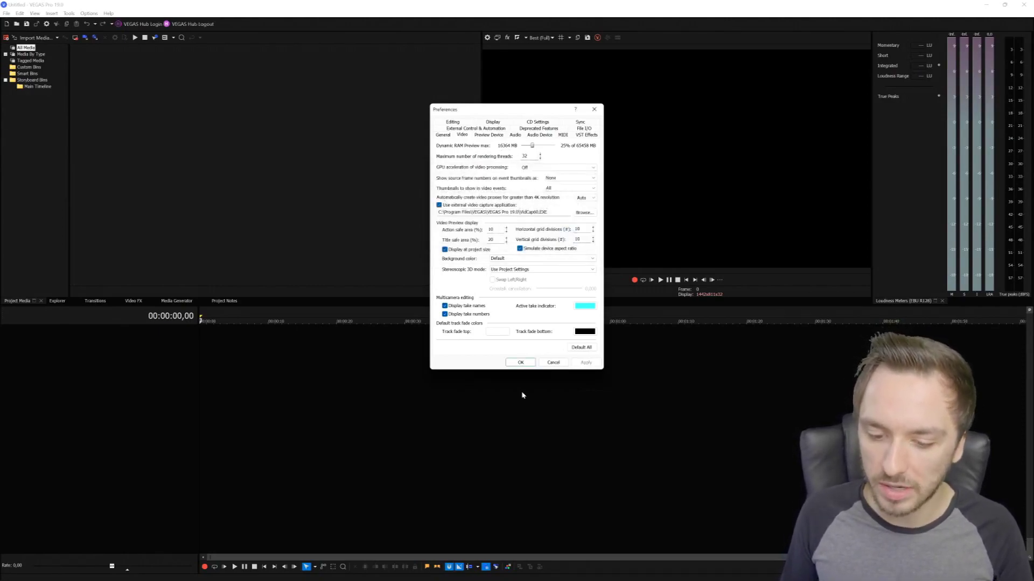
# Confirm and close the Preferences dialog with OK
pyautogui.click(521, 363)
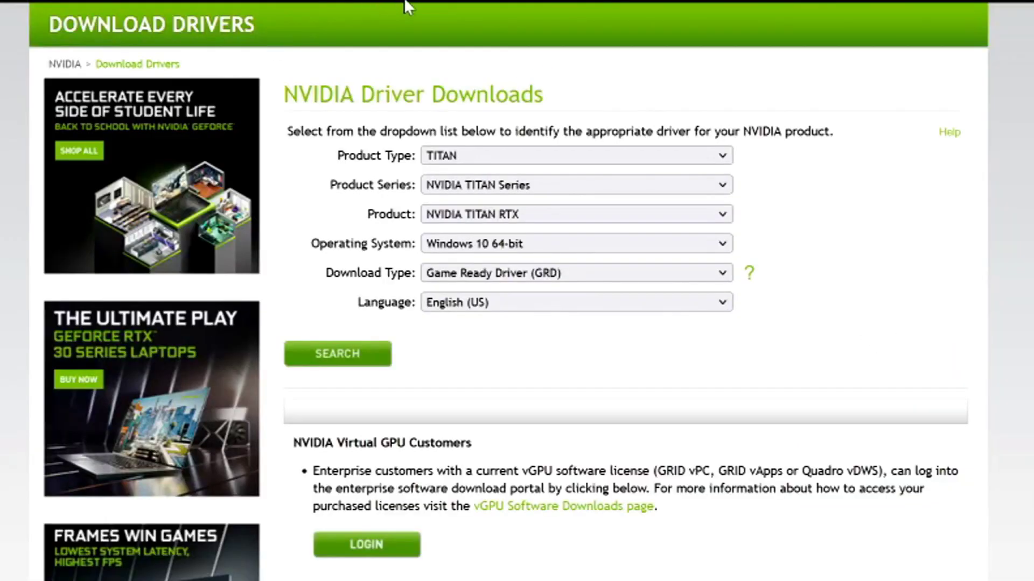
# Select GeForce, GeForce RTX 20 Series and GeForce RTX 2070 as the product
pyautogui.moveTo(560, 4)
pyautogui.click(458, 160)
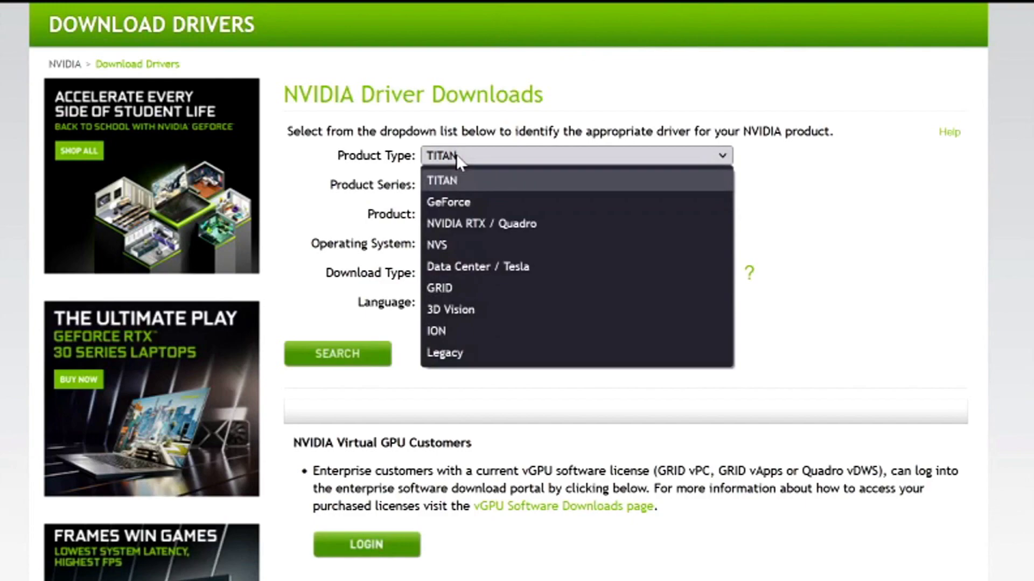
pyautogui.click(464, 202)
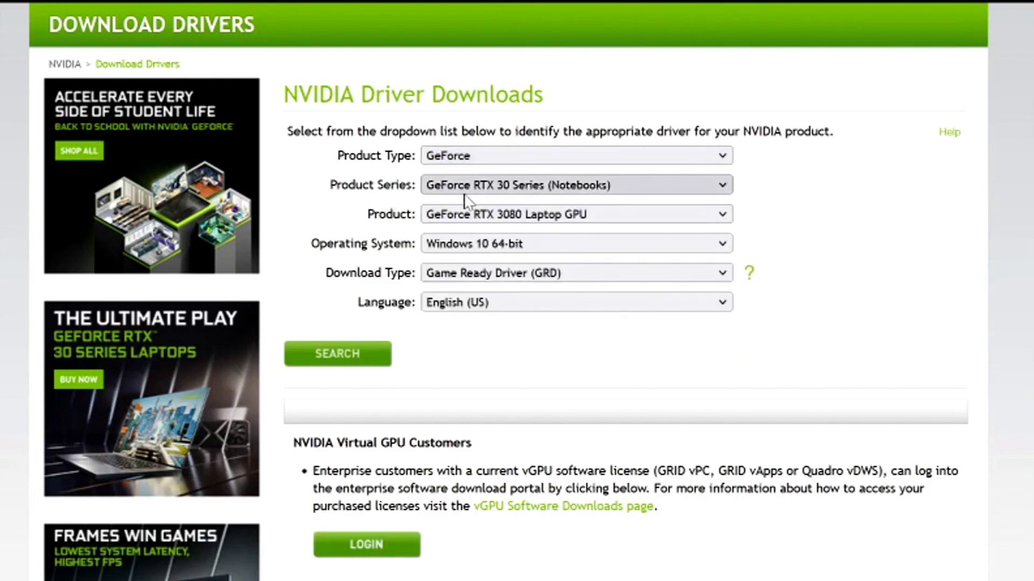
pyautogui.click(471, 190)
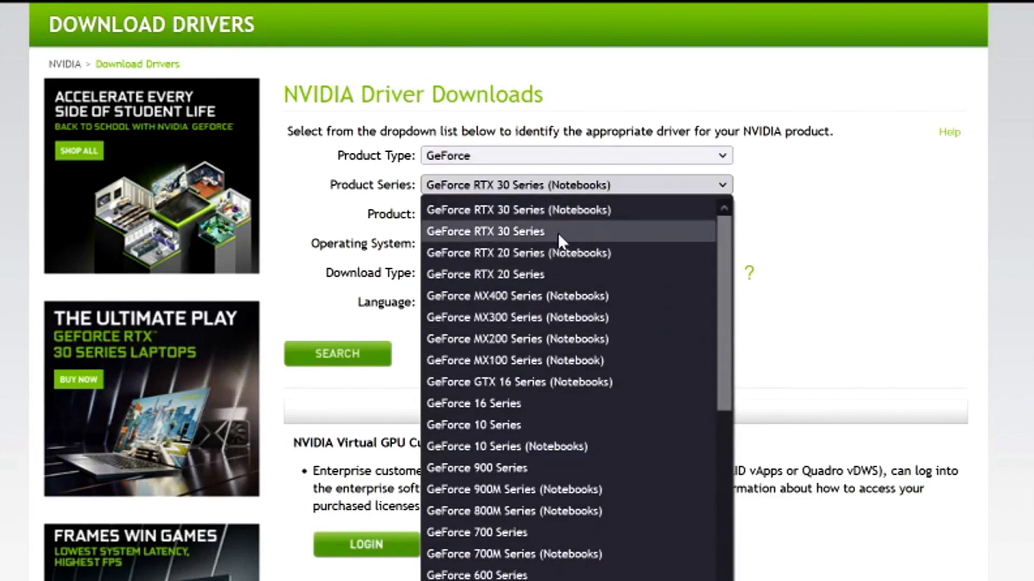
pyautogui.click(536, 276)
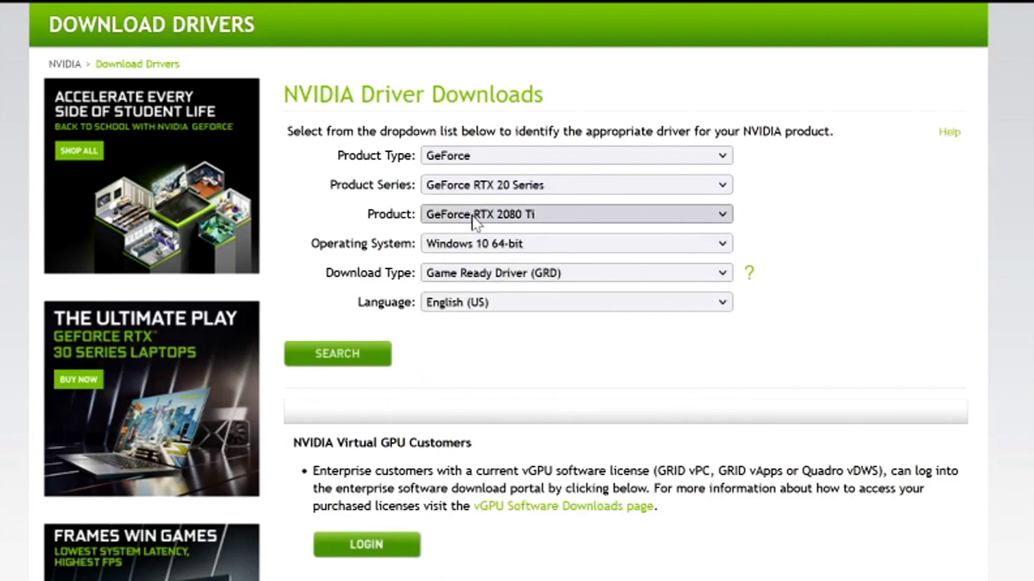
pyautogui.click(472, 216)
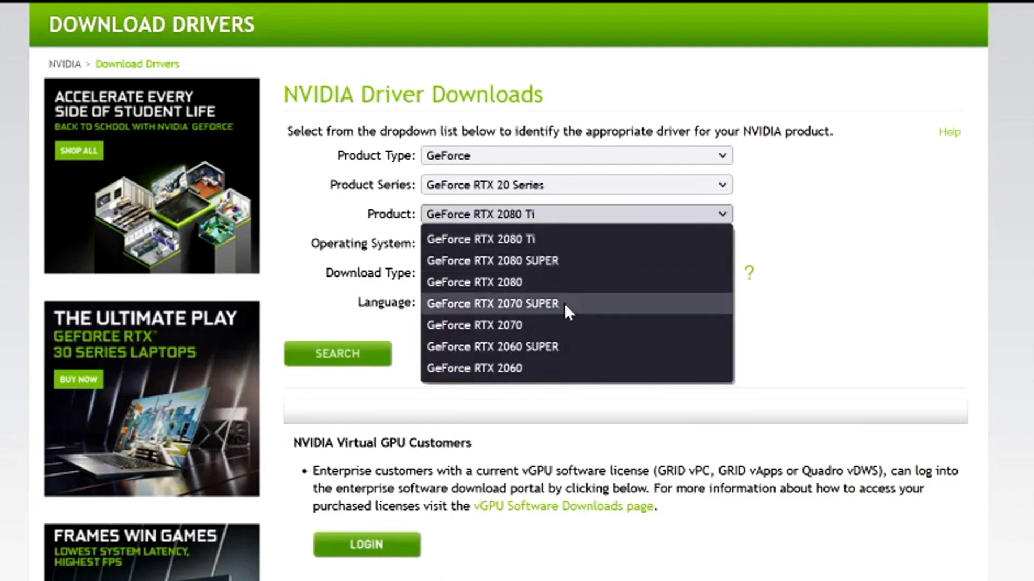
pyautogui.click(547, 327)
# Choose Windows 11 with Game Ready Driver as download type, then search
pyautogui.click(454, 246)
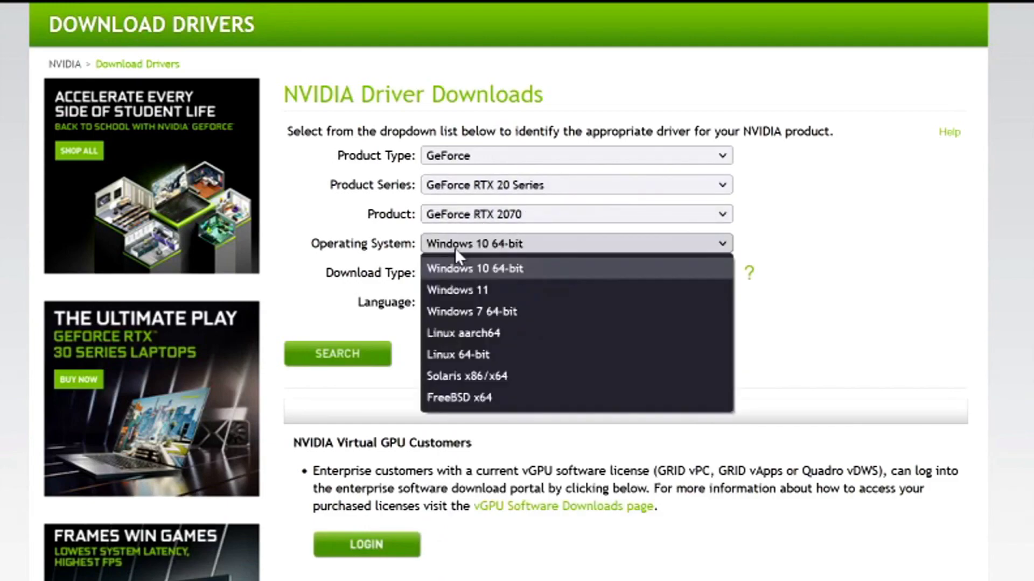
pyautogui.click(515, 290)
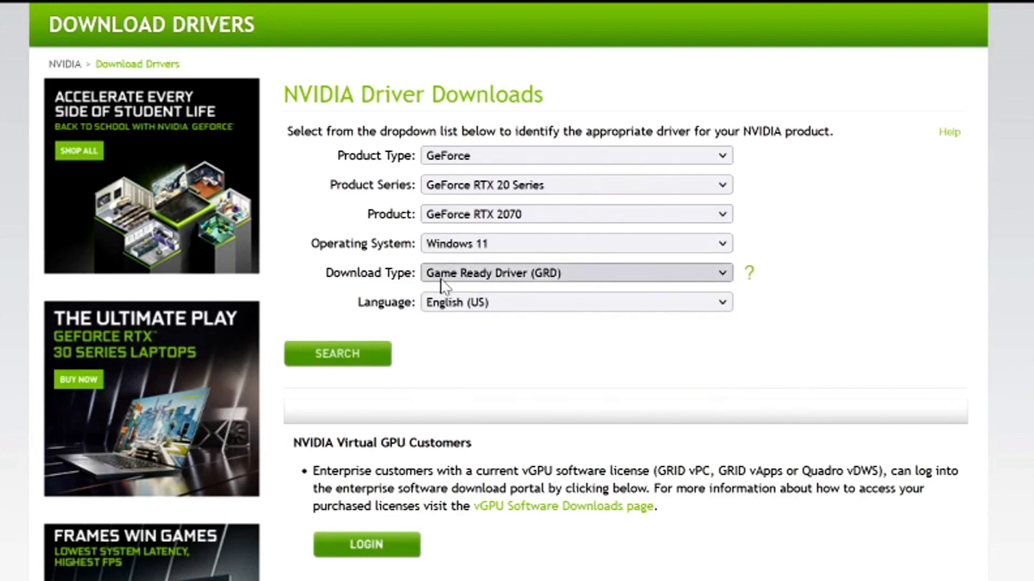
pyautogui.click(440, 278)
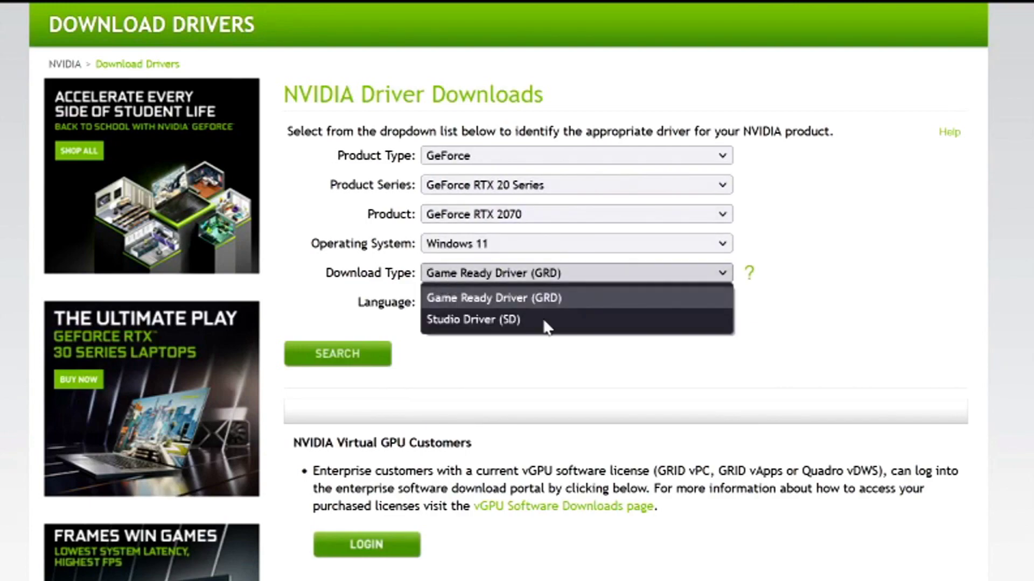
pyautogui.click(463, 299)
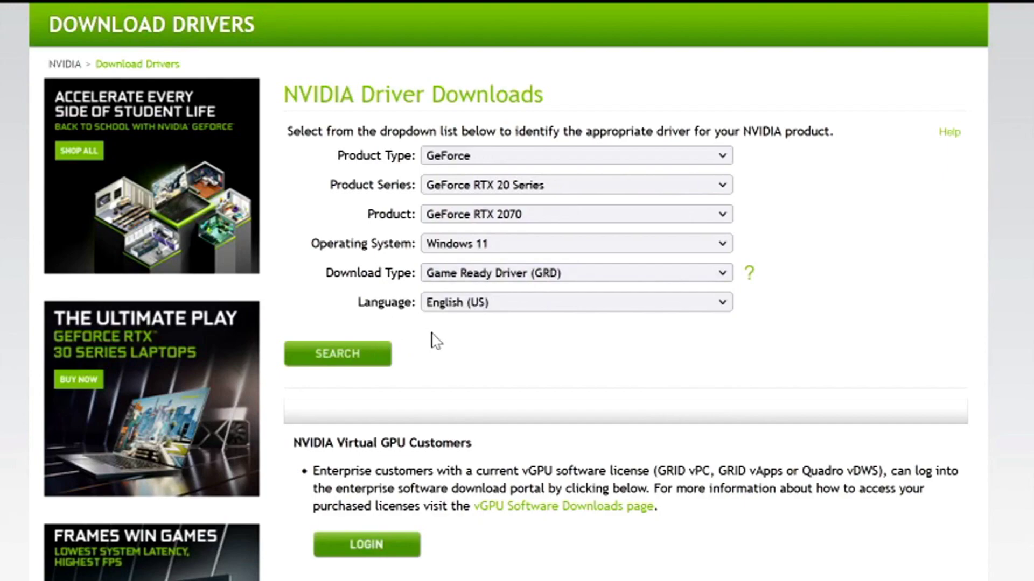
pyautogui.click(327, 362)
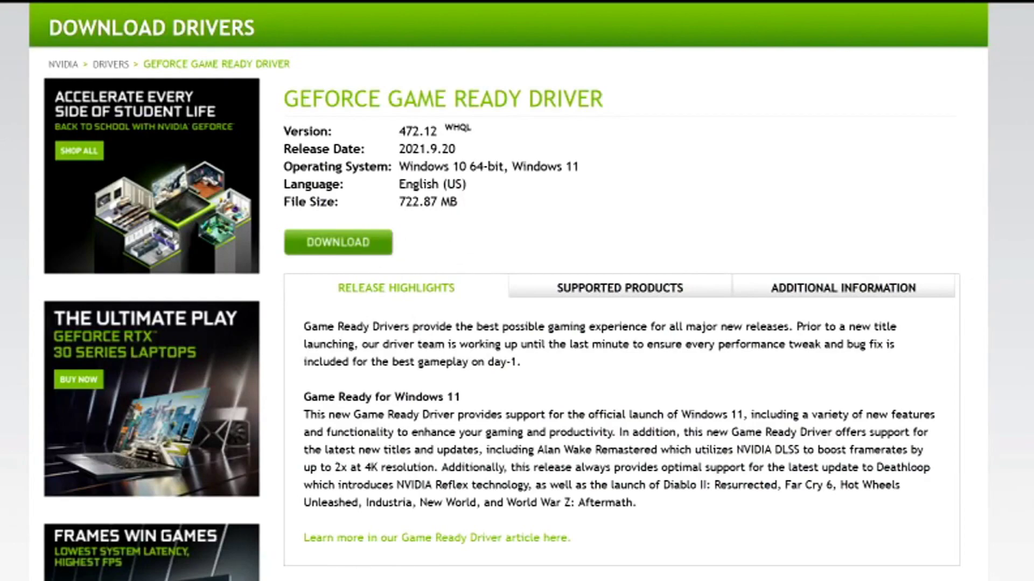
# Start downloading the 472.12 Game Ready driver
pyautogui.click(348, 246)
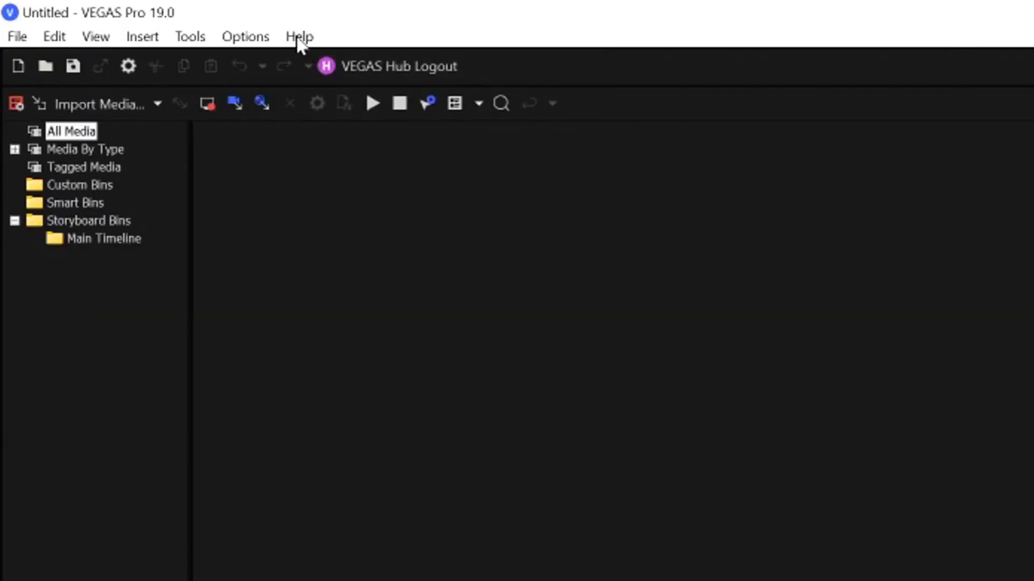
# Run Help > Check for Software Updates and dismiss the 'No updates available' notice
pyautogui.click(300, 38)
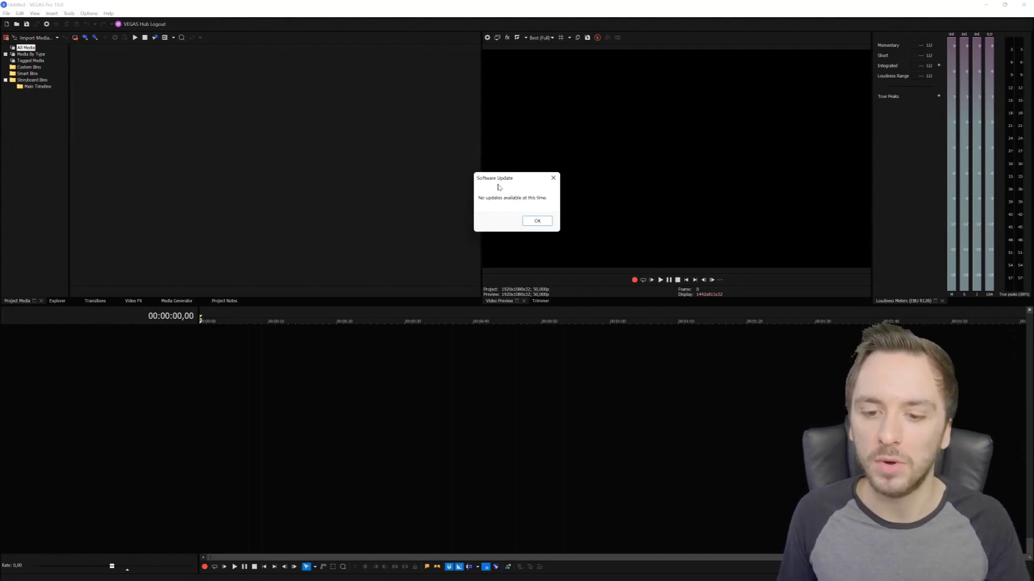
pyautogui.click(536, 221)
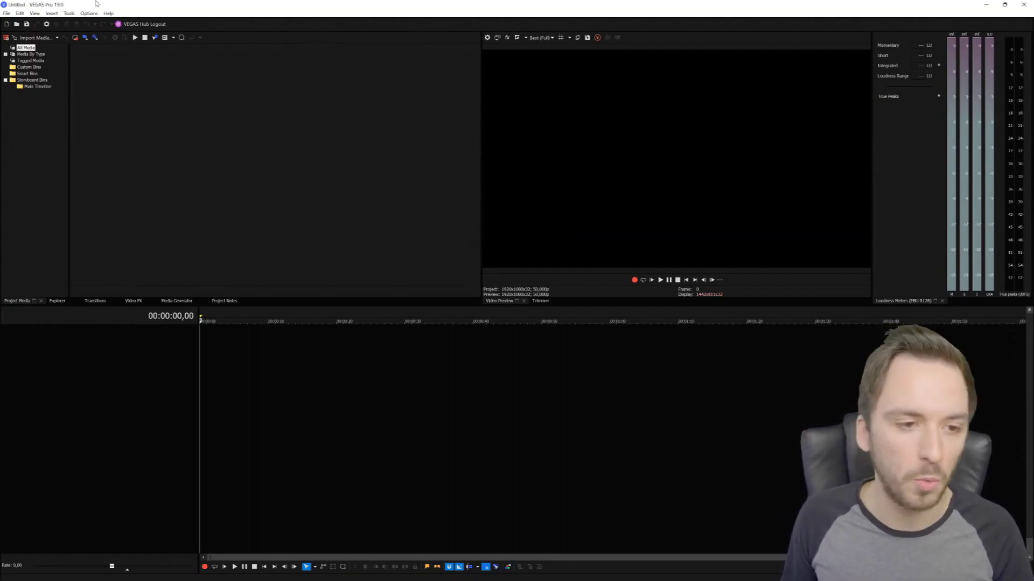
# Check for driver updates, confirming installed 472.12 matches online, then close the dialog
pyautogui.click(108, 13)
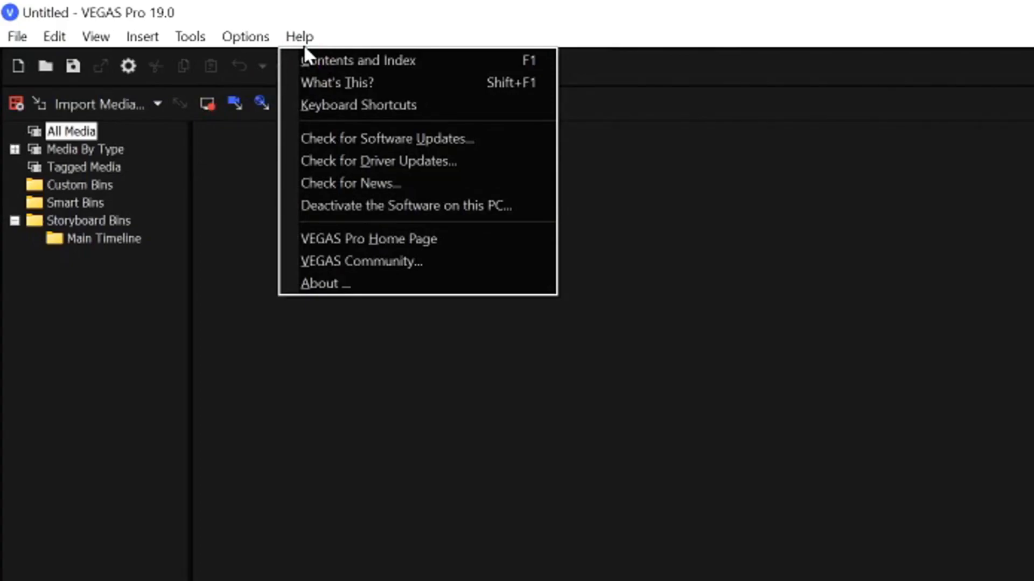
pyautogui.click(461, 159)
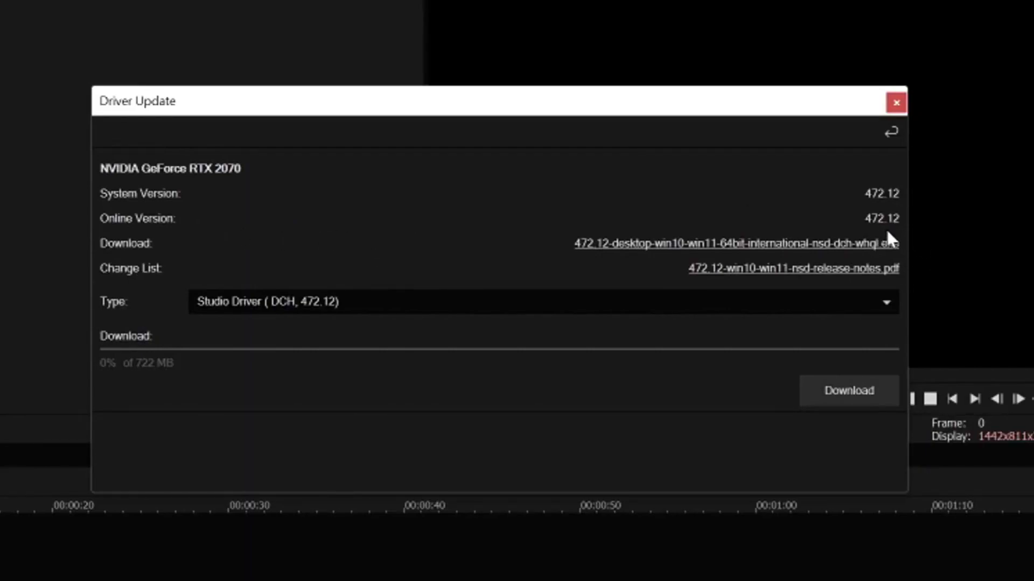
pyautogui.click(894, 103)
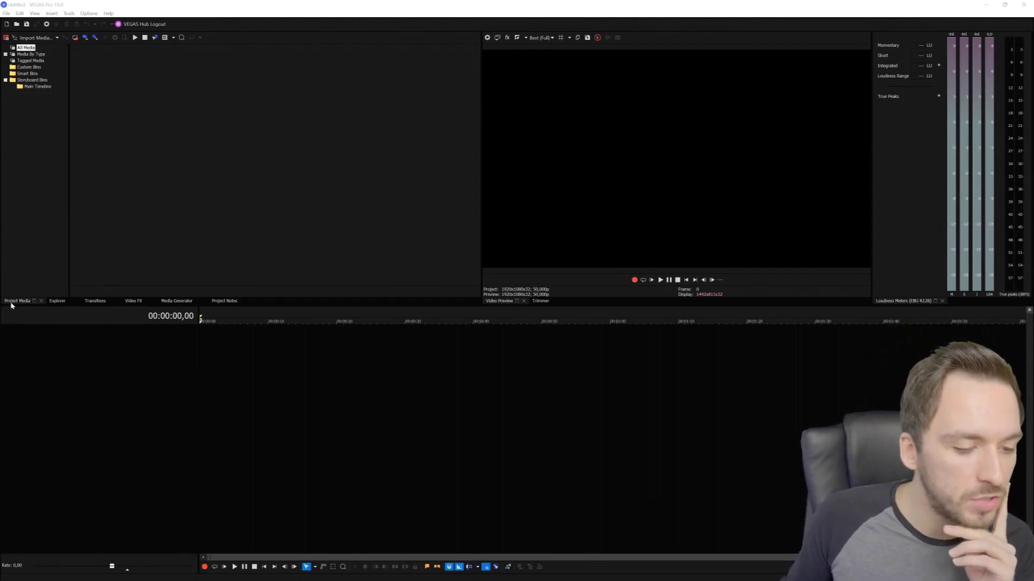
# Drag a Checkerboard media generator onto the timeline and close its settings window
pyautogui.click(168, 302)
pyautogui.moveTo(100, 73); pyautogui.dragTo(200, 344)
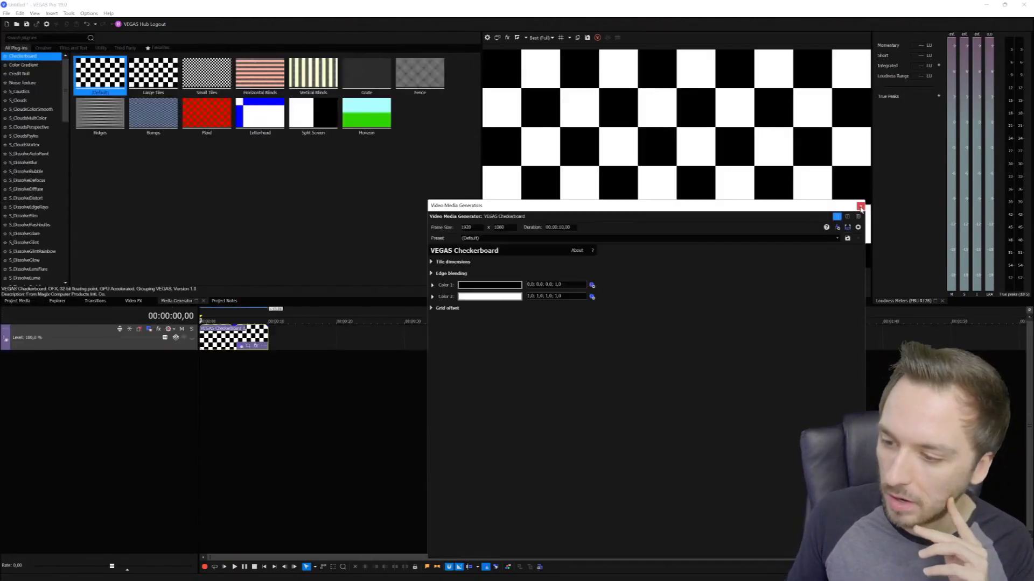
pyautogui.click(860, 206)
# Select the Checkerboard clip's timeline region and open File > Render As..
pyautogui.scroll(3, 371, 321)
pyautogui.moveTo(371, 322); pyautogui.dragTo(200, 321)
pyautogui.click(4, 15)
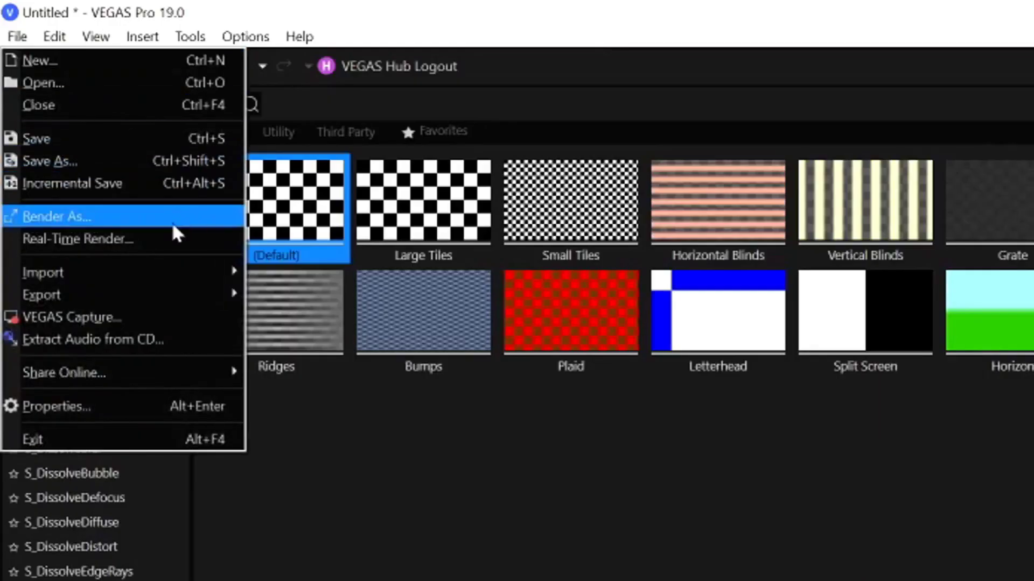
pyautogui.click(199, 216)
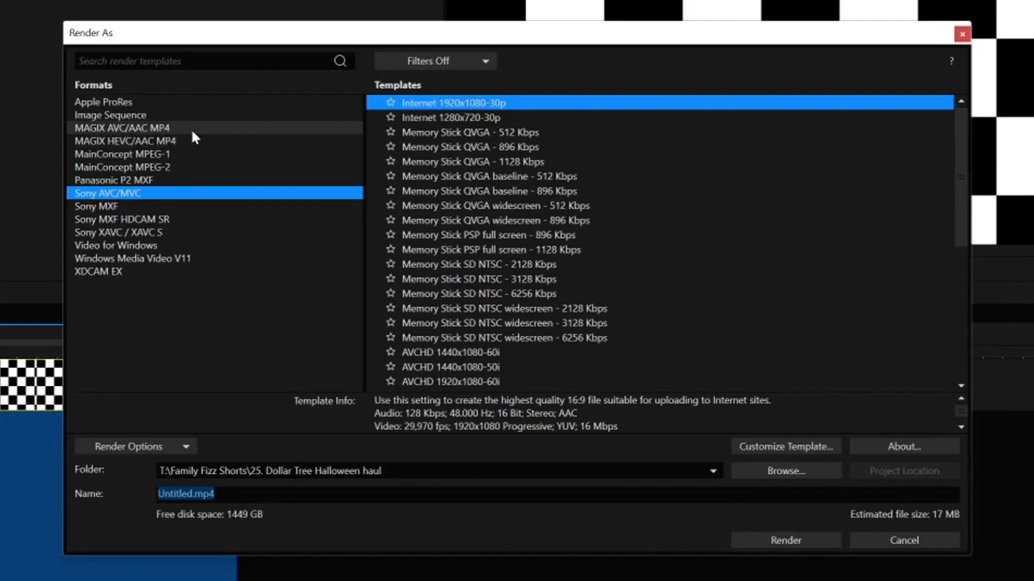
# Choose Sony AVC/MVC with the Internet 1920x1080-30p template and open its custom settings
pyautogui.click(190, 128)
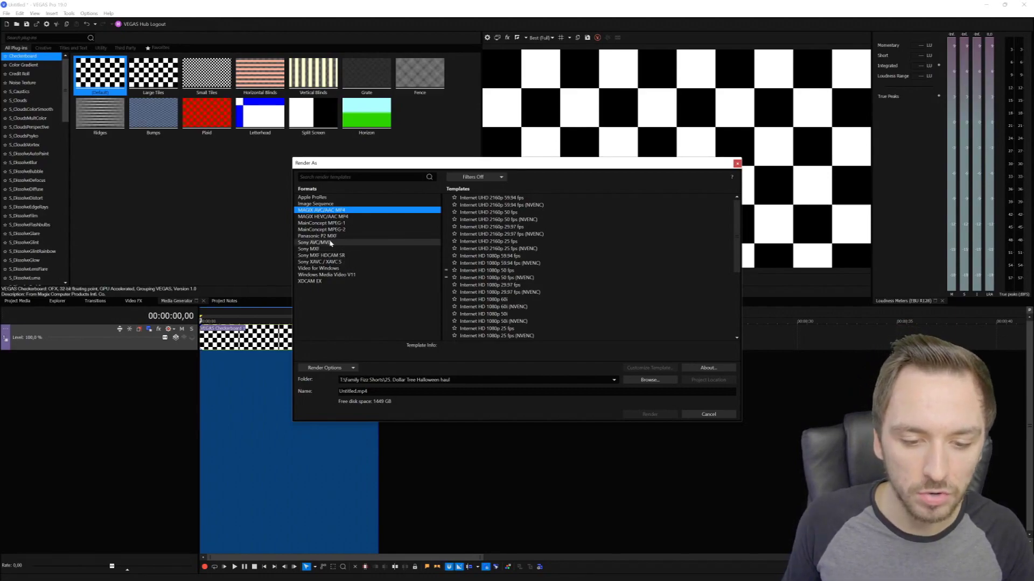
pyautogui.click(345, 245)
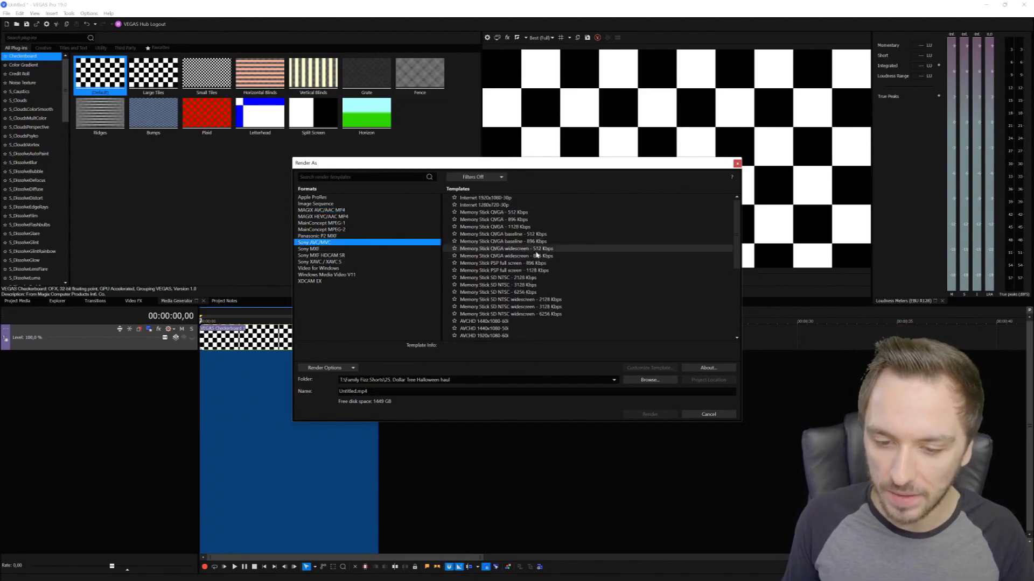
pyautogui.click(506, 199)
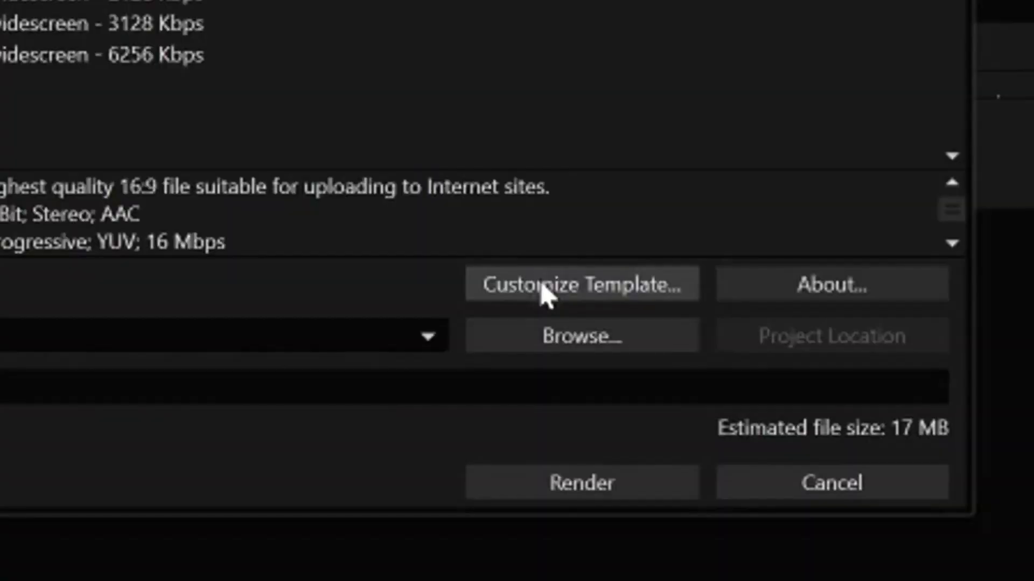
pyautogui.click(641, 367)
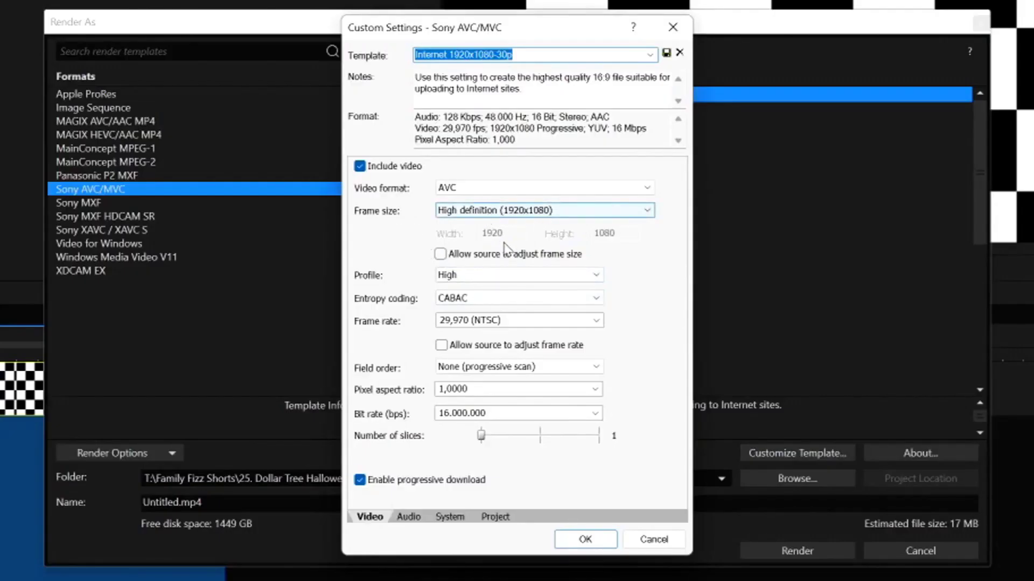
# Change the template's frame rate from 29.970 to 60 and confirm the custom settings
pyautogui.click(469, 320)
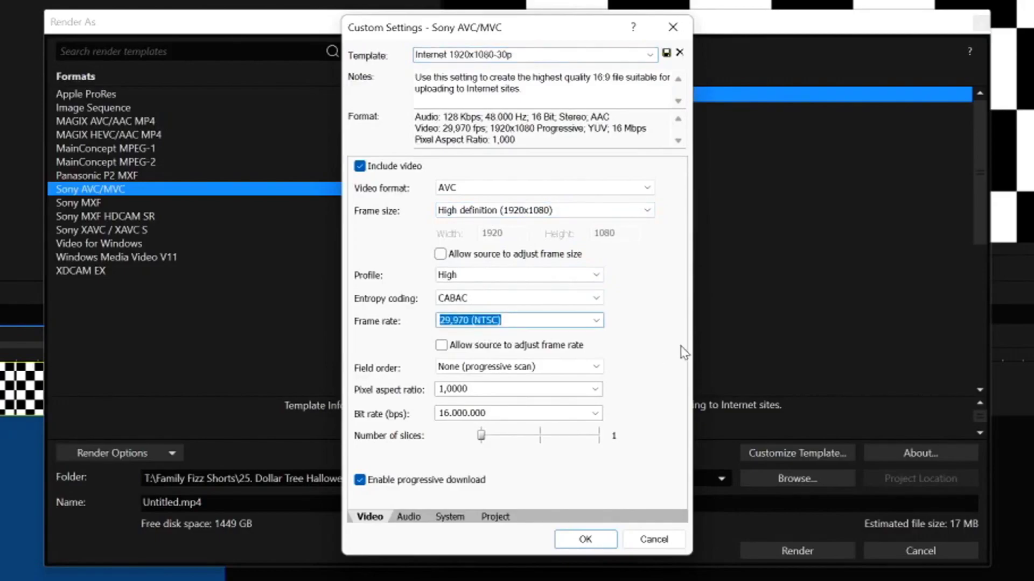
pyautogui.write('60')
pyautogui.press('BackSpace')
pyautogui.press('BackSpace')
pyautogui.write('60')
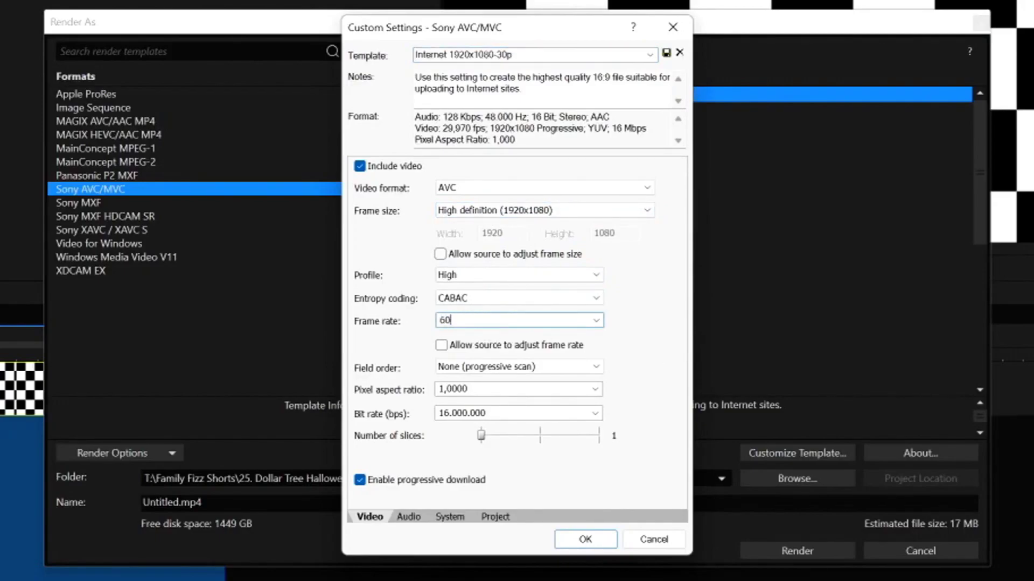
pyautogui.press('Return')
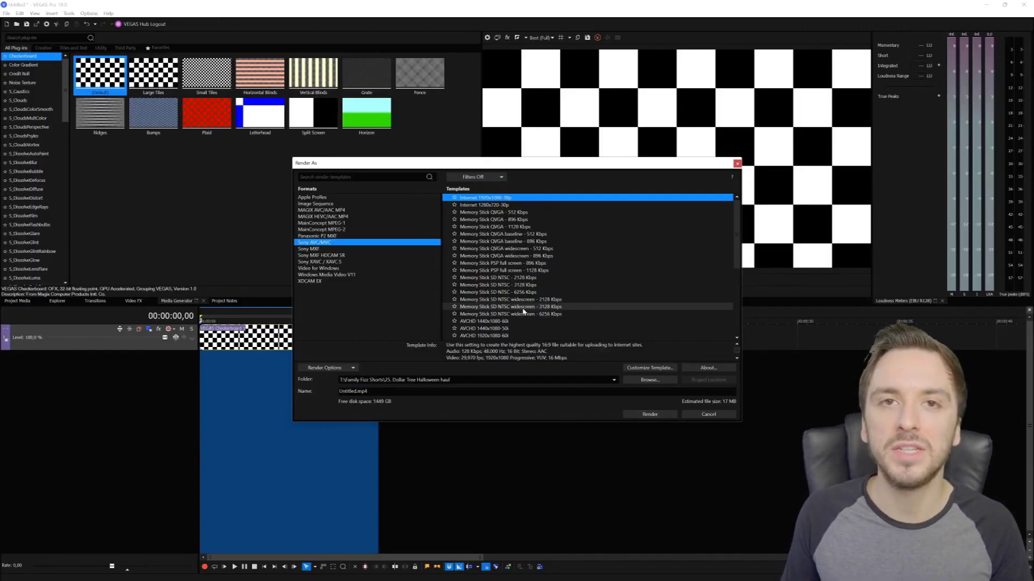
# Browse the Sony formats, then select MAGIX AVC/AAC MP4 to list its Internet UHD and HD templates
pyautogui.click(380, 255)
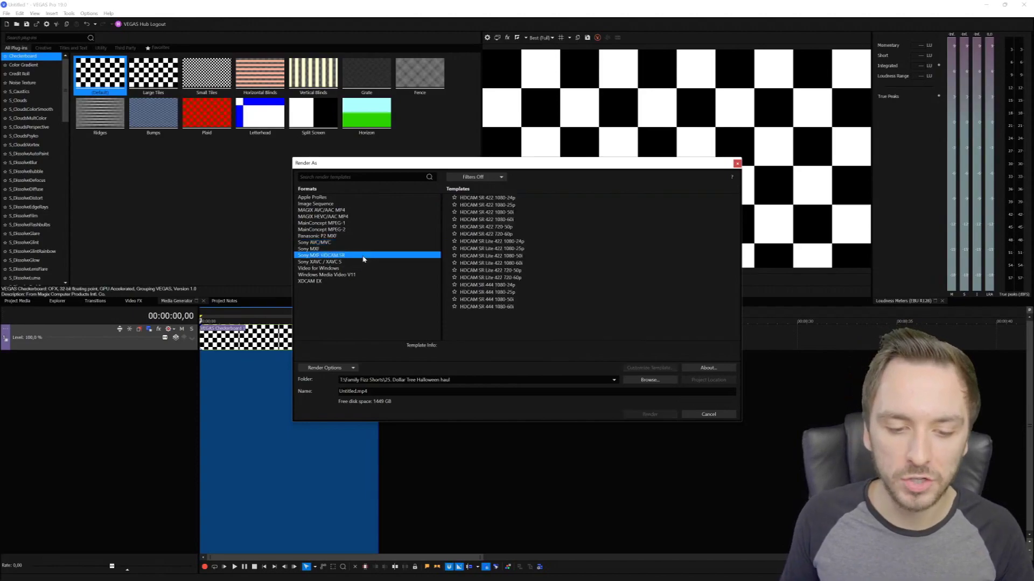
pyautogui.click(372, 261)
pyautogui.click(366, 248)
pyautogui.click(366, 237)
pyautogui.click(369, 229)
pyautogui.click(383, 211)
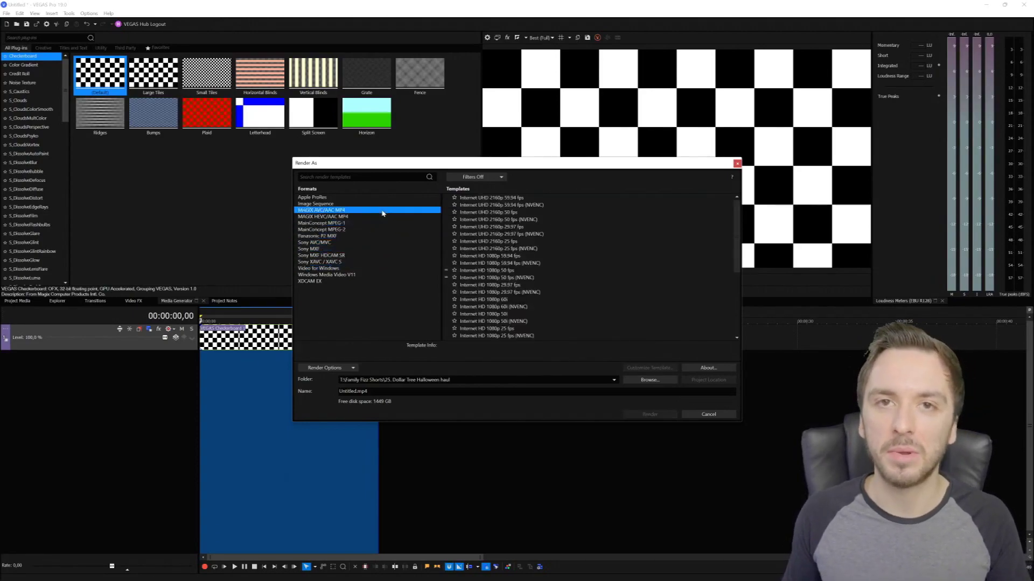